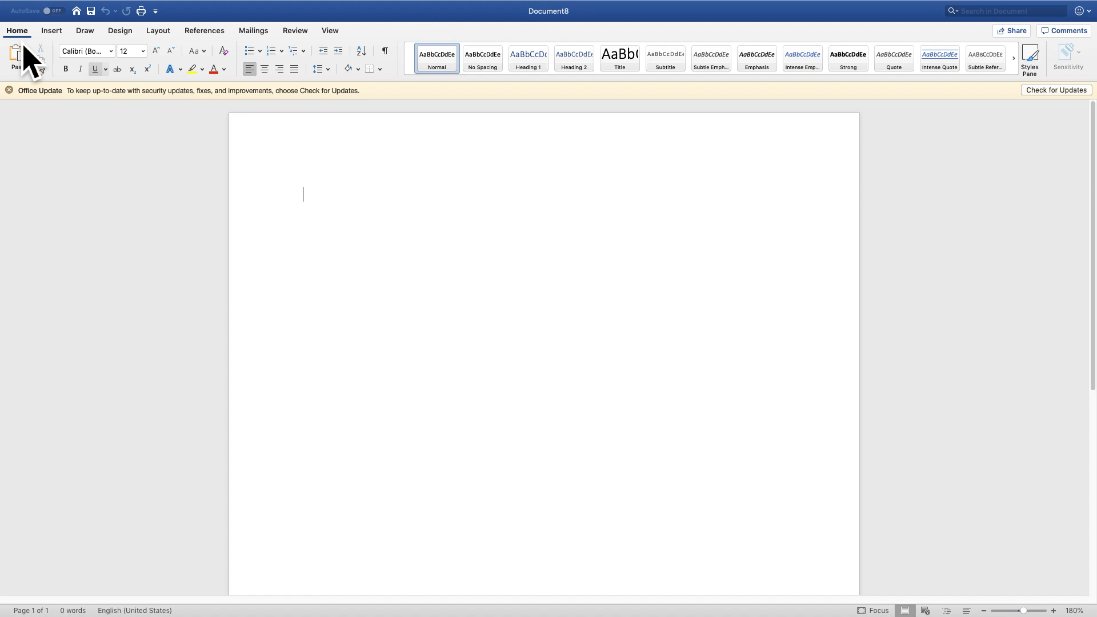
# Step: Set the document font to Times New Roman and the line spacing to 2.0
pyautogui.click(110, 51)
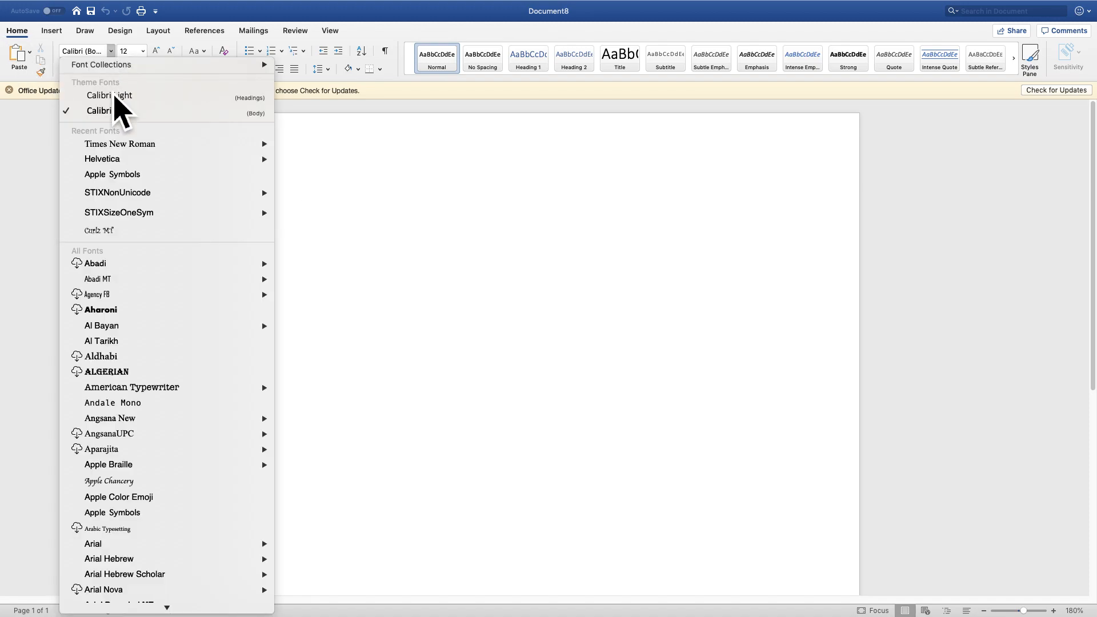
pyautogui.click(127, 144)
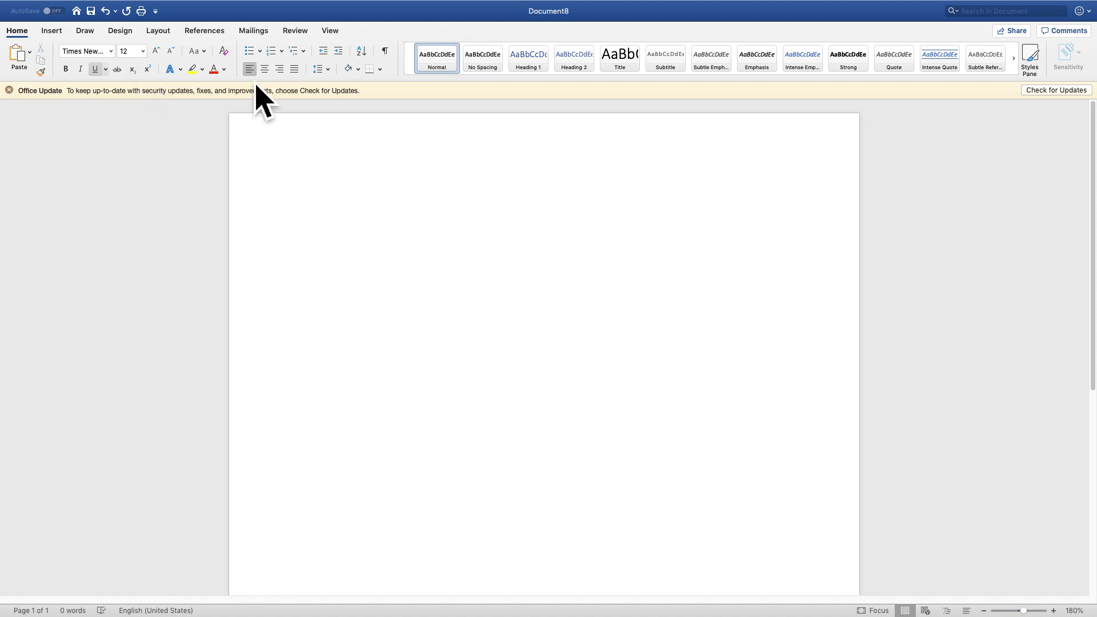
pyautogui.click(330, 71)
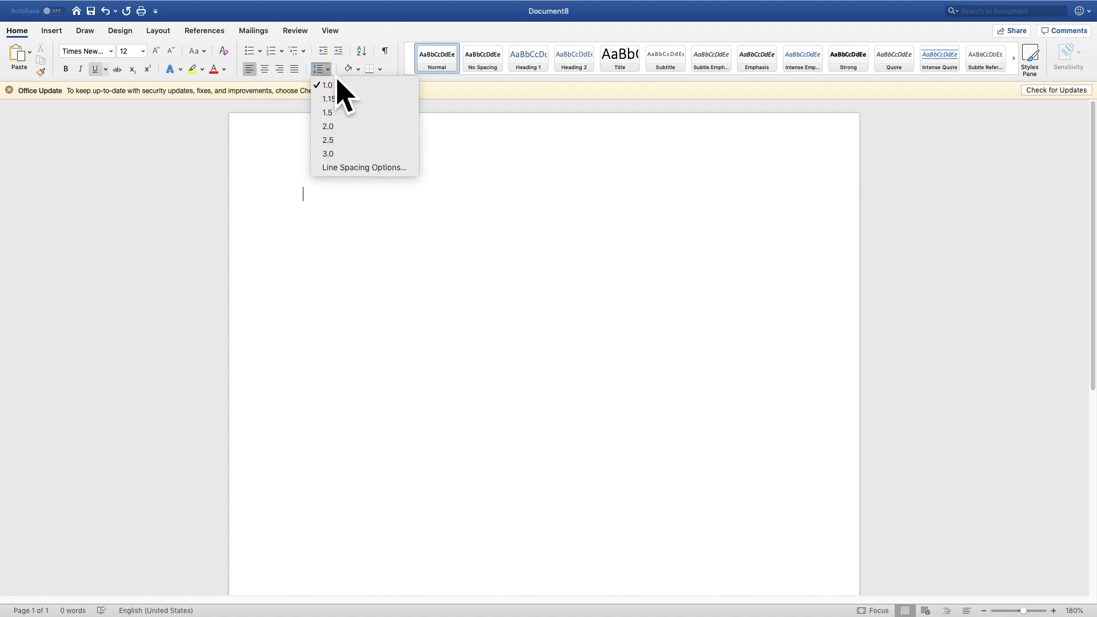
pyautogui.click(343, 131)
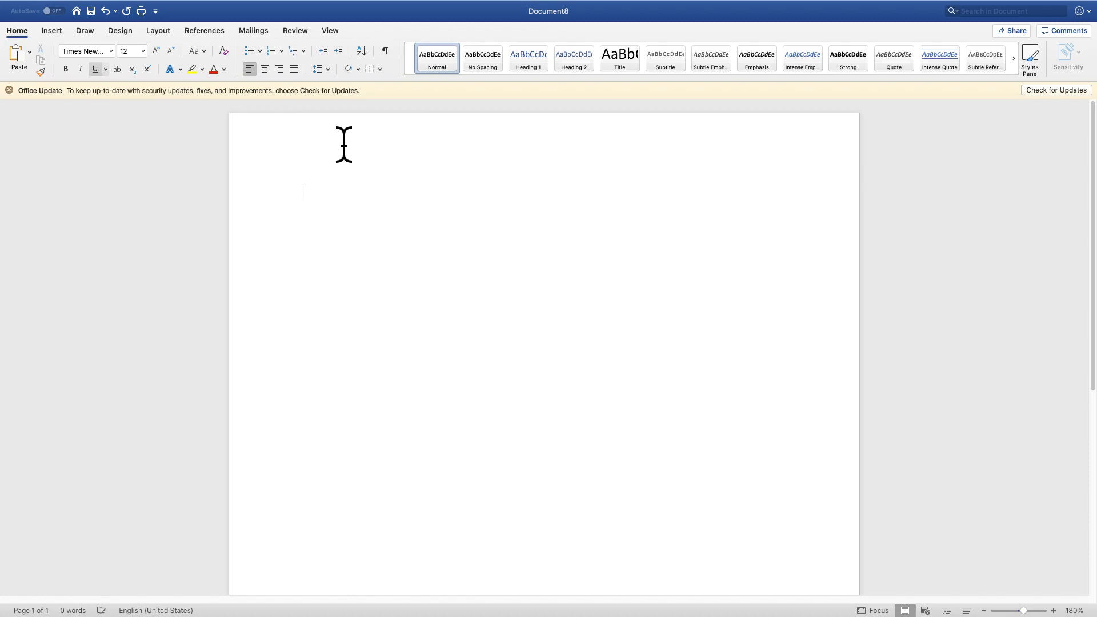
# Step: Confirm the page uses the Normal preset with 1-inch margins on every side
pyautogui.click(168, 37)
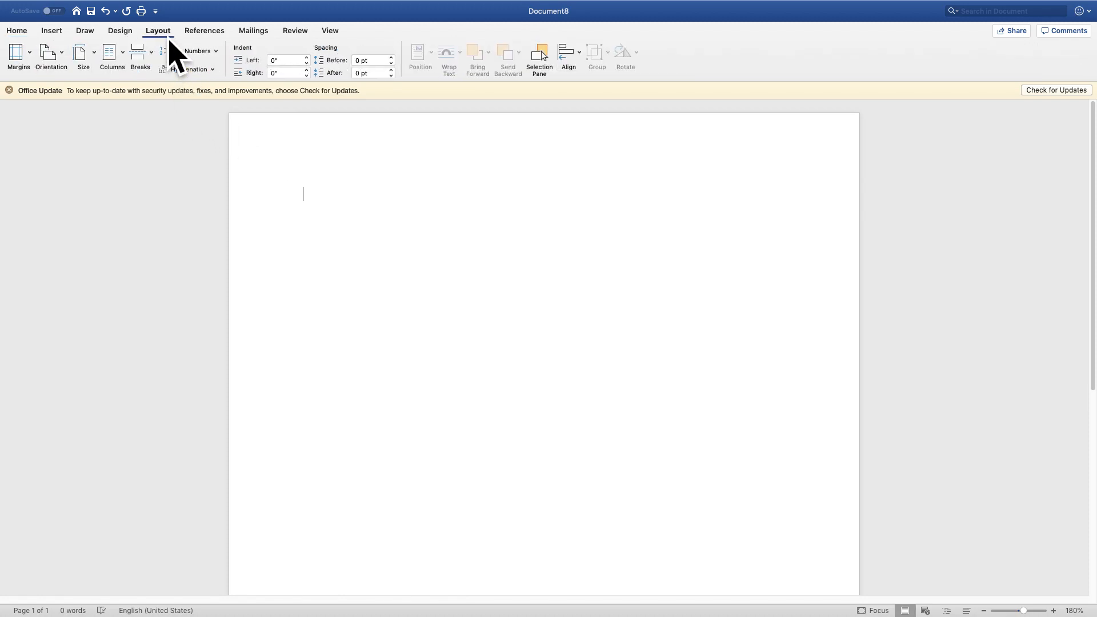
pyautogui.click(32, 67)
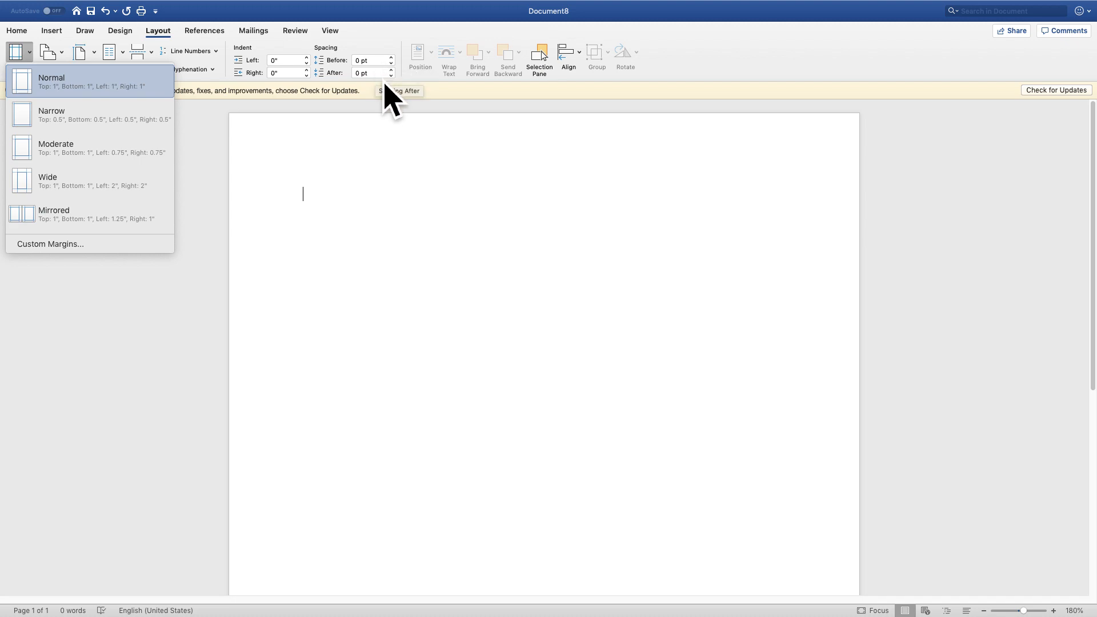
pyautogui.click(61, 39)
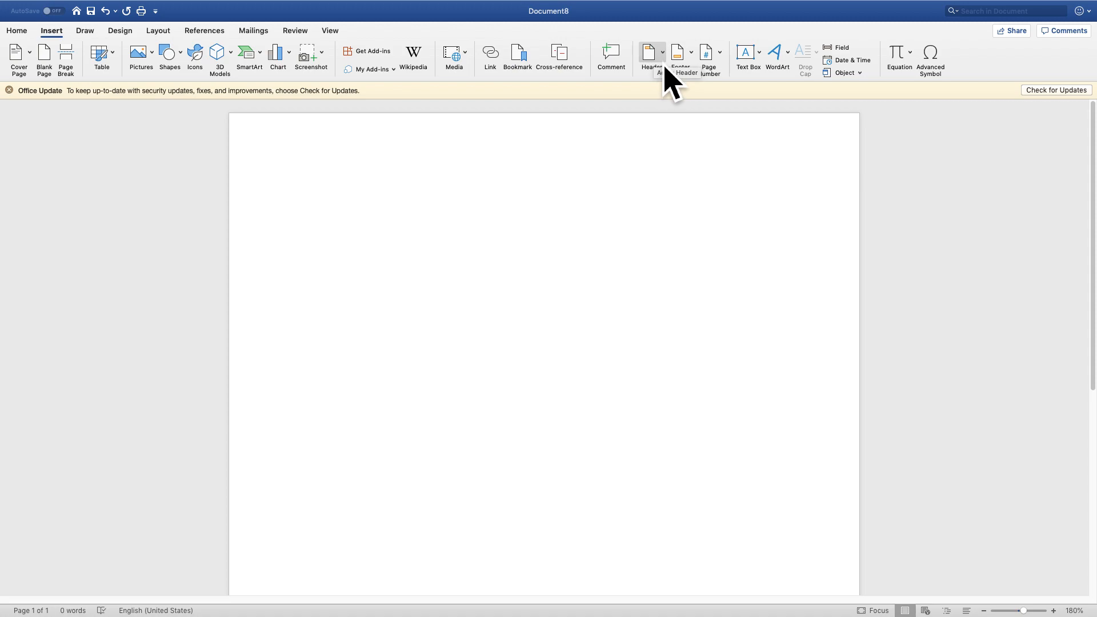
# Step: Insert a page number in the header at the top of the page, aligned right
pyautogui.click(721, 57)
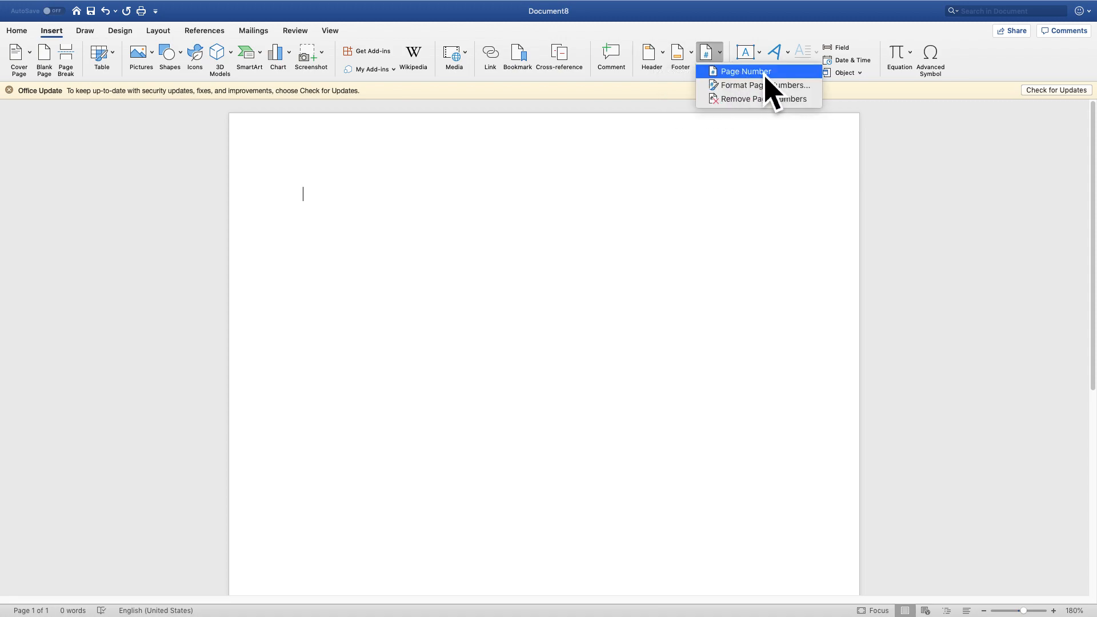
pyautogui.click(791, 72)
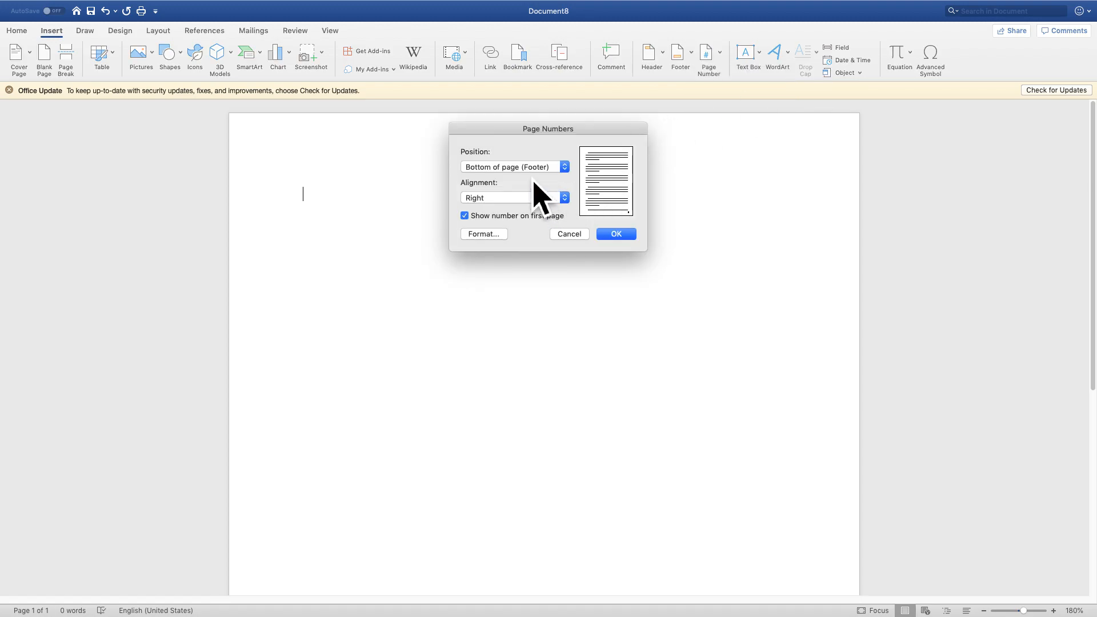
pyautogui.click(564, 167)
pyautogui.click(548, 157)
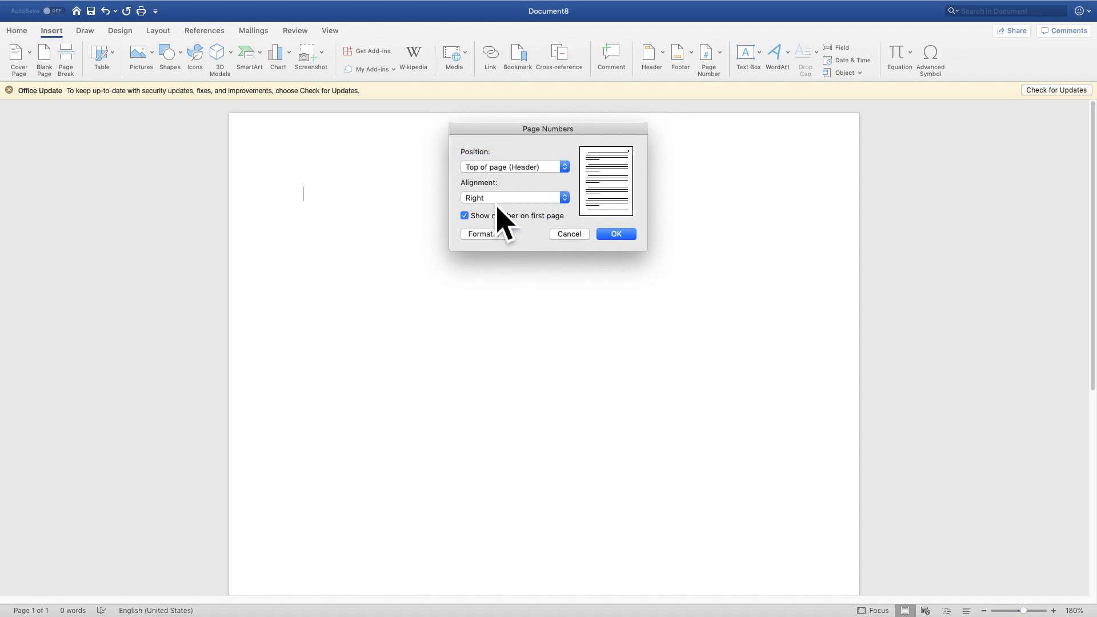
pyautogui.click(616, 235)
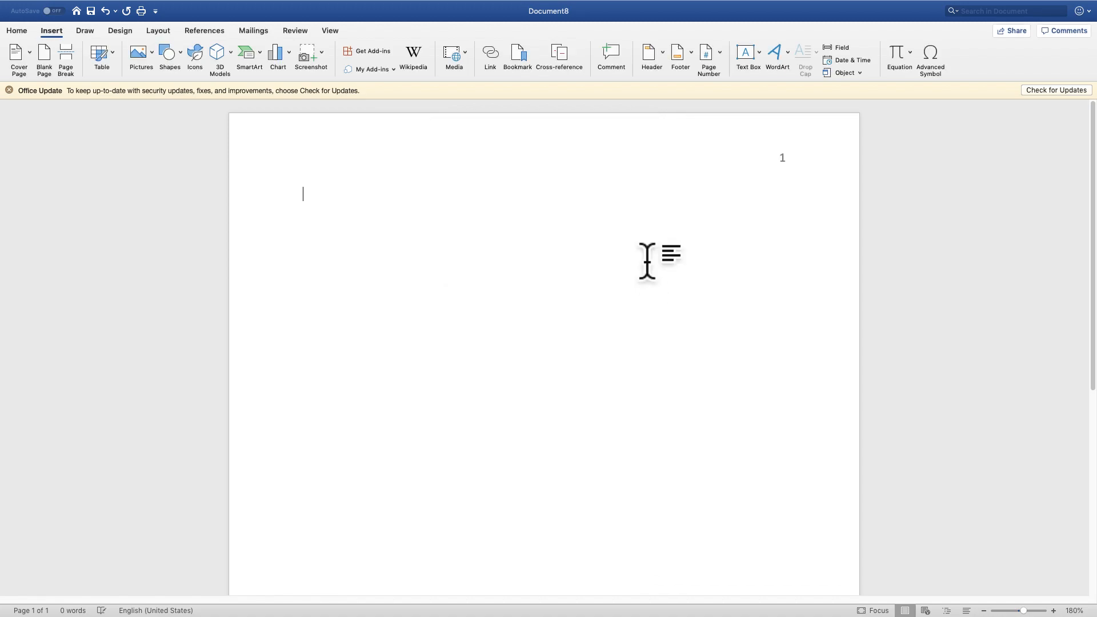
# Step: Type the author's surname before the header page number and set the header line to Times New Roman
pyautogui.doubleClick(793, 166)
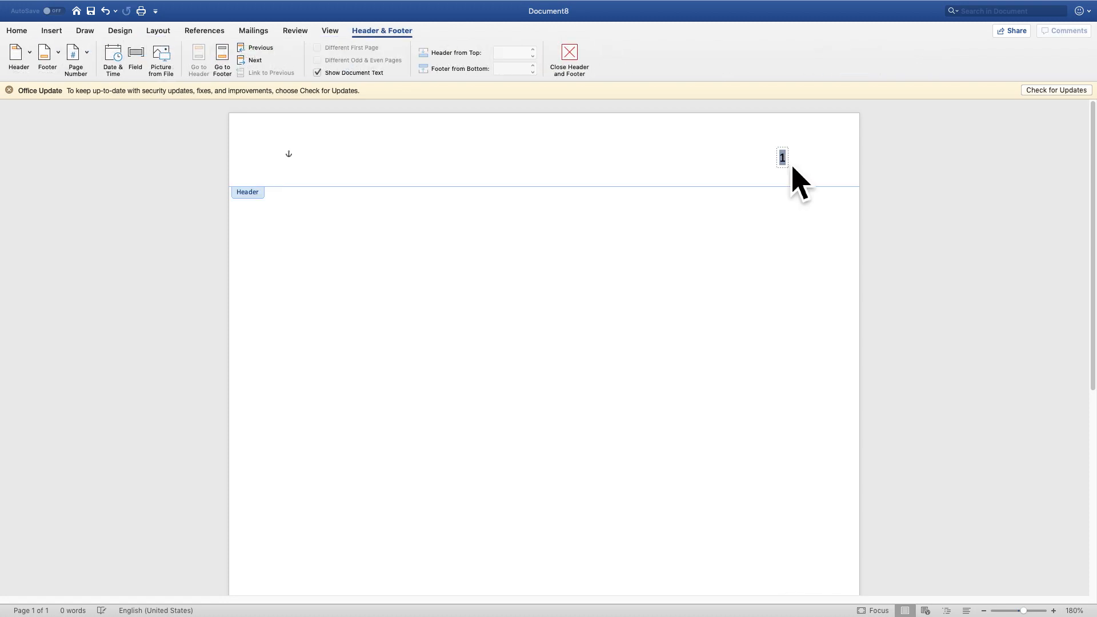
pyautogui.click(803, 187)
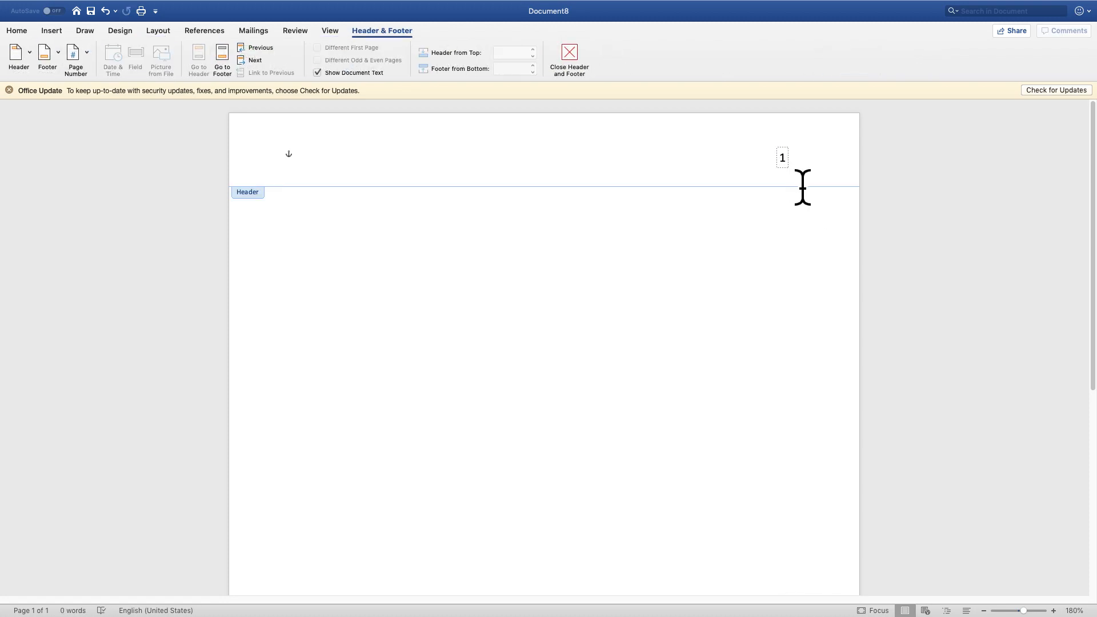
pyautogui.write('Valliere')
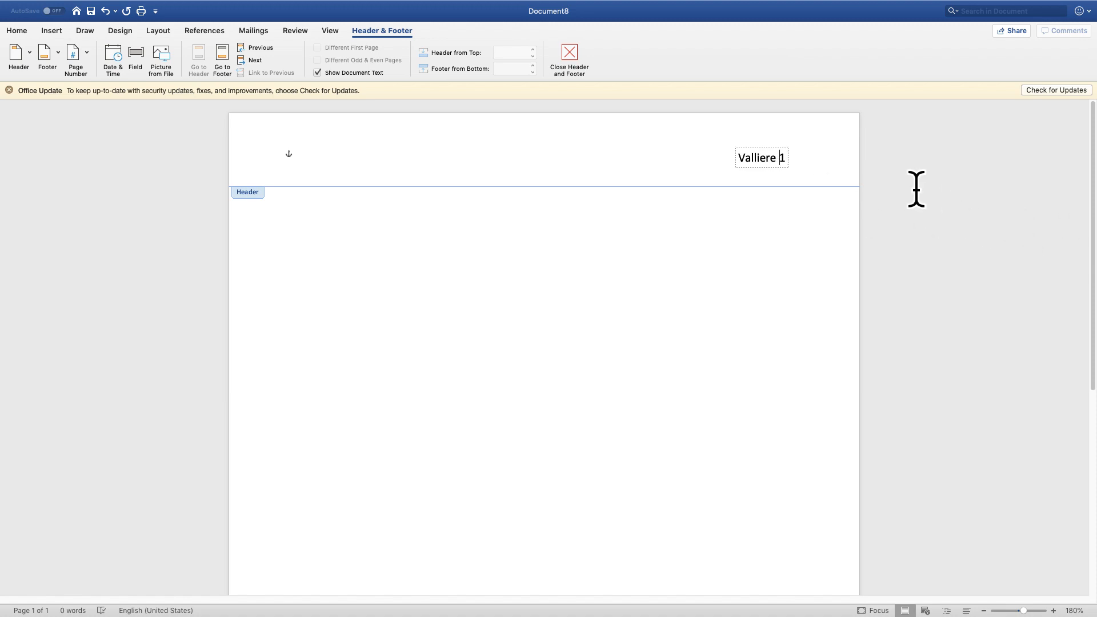
pyautogui.tripleClick(771, 170)
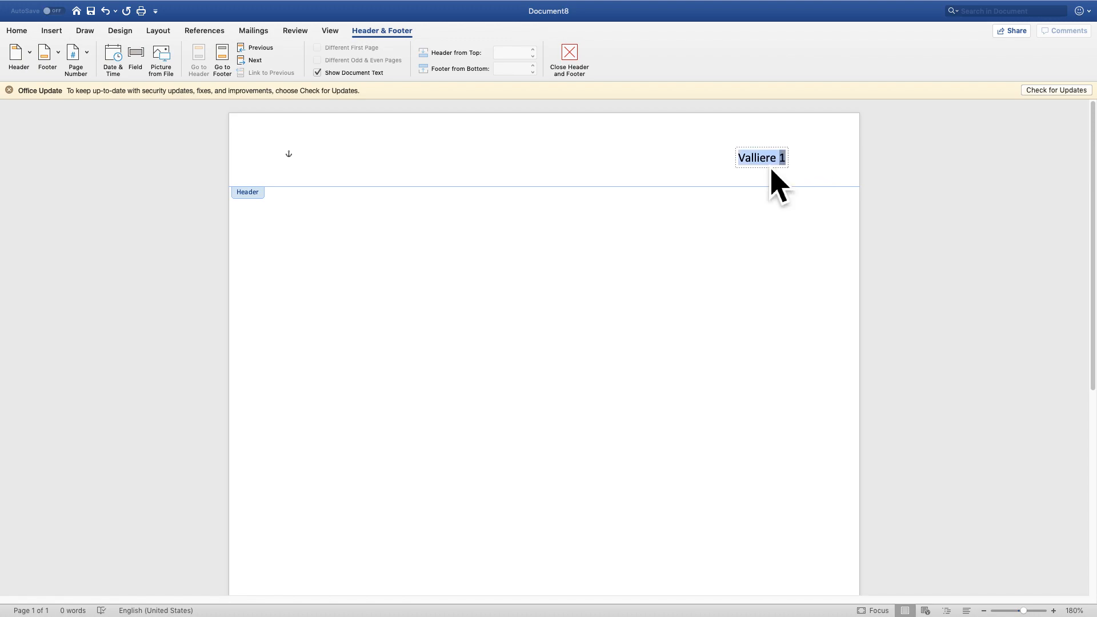
pyautogui.click(18, 33)
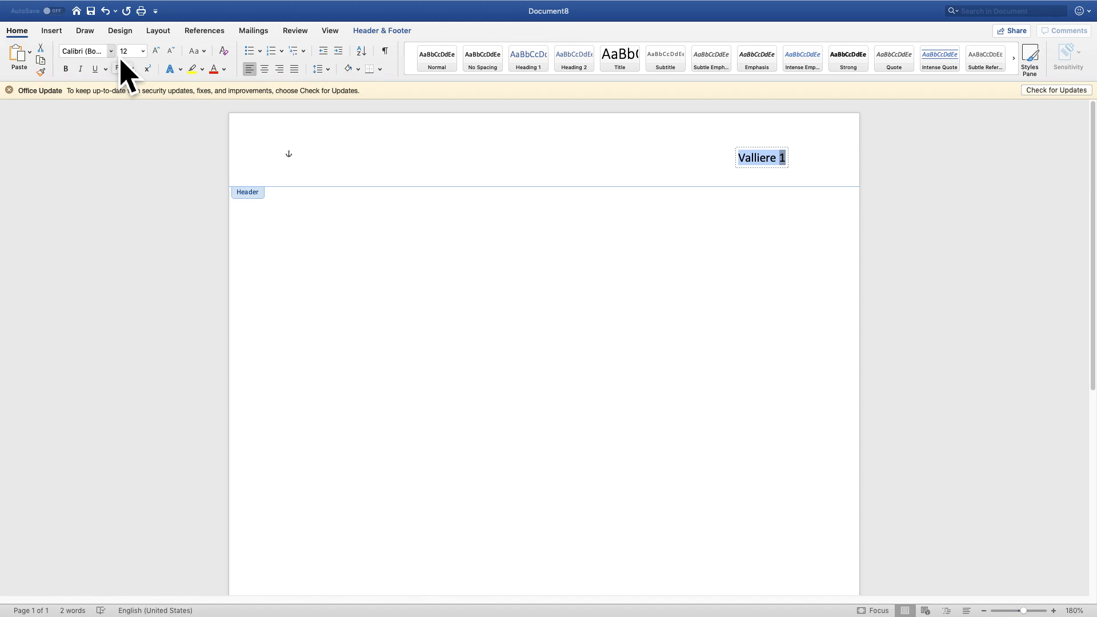
pyautogui.click(111, 51)
pyautogui.click(133, 142)
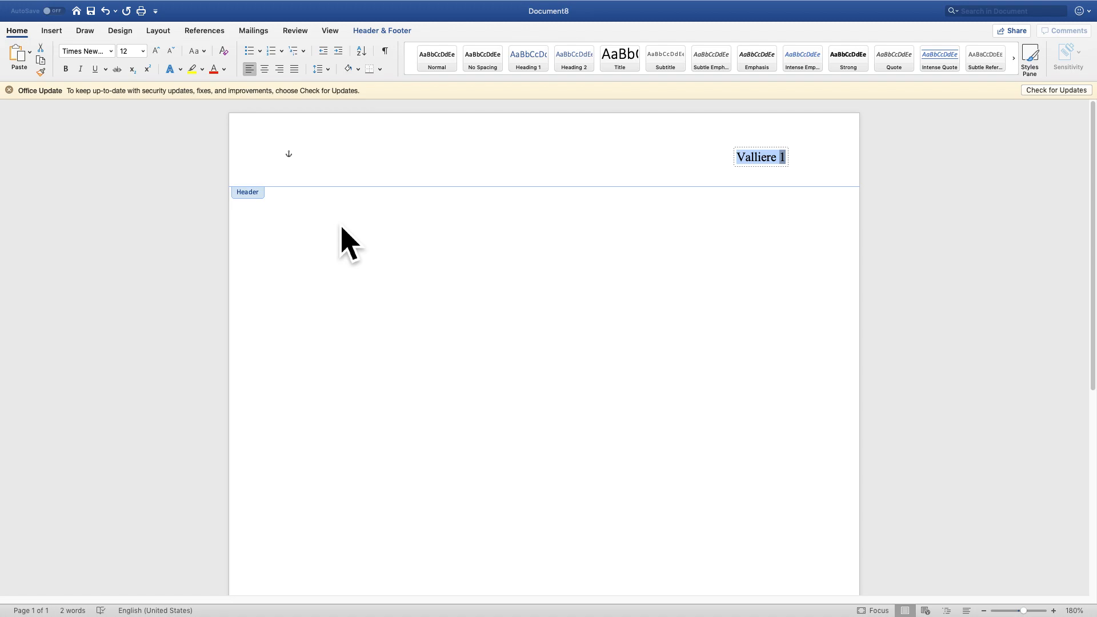
# Step: Type the heading lines: student's name, Dr. Name, ENC 1102, 13 January 2020; center the following line
pyautogui.doubleClick(311, 220)
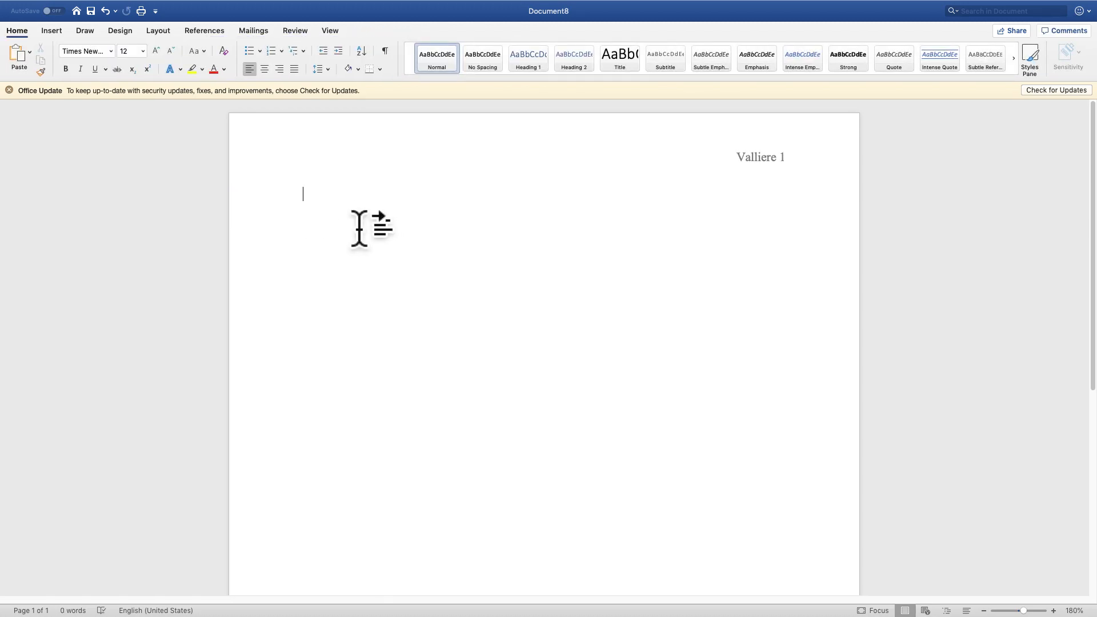
pyautogui.write('John Valliere')
pyautogui.press('Return')
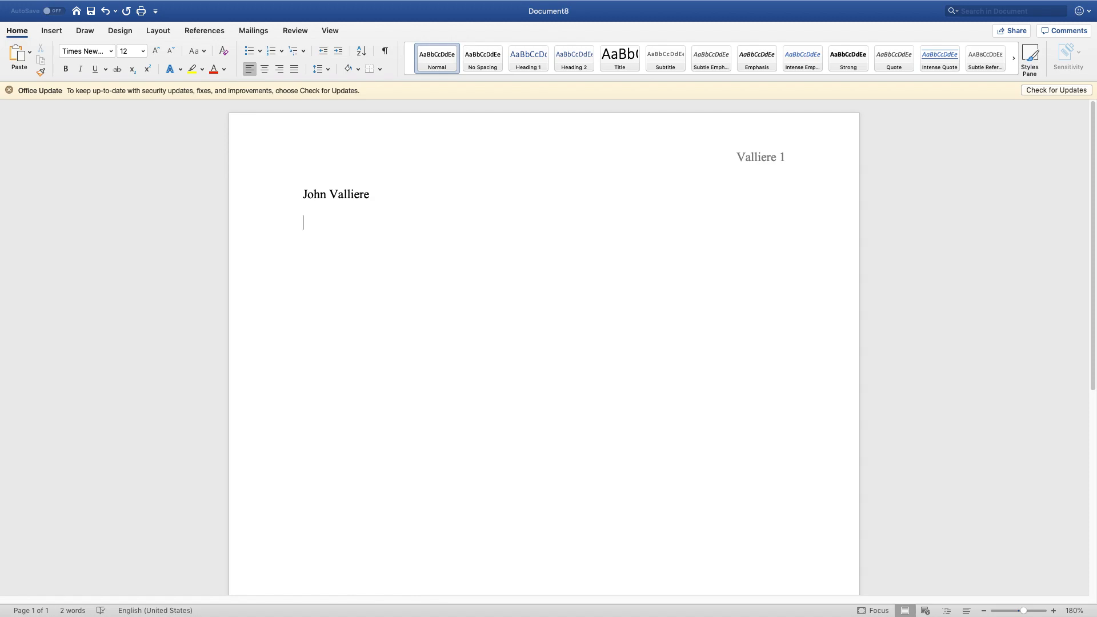
pyautogui.write('Dr. Name')
pyautogui.press('Return')
pyautogui.write('ENC 1102')
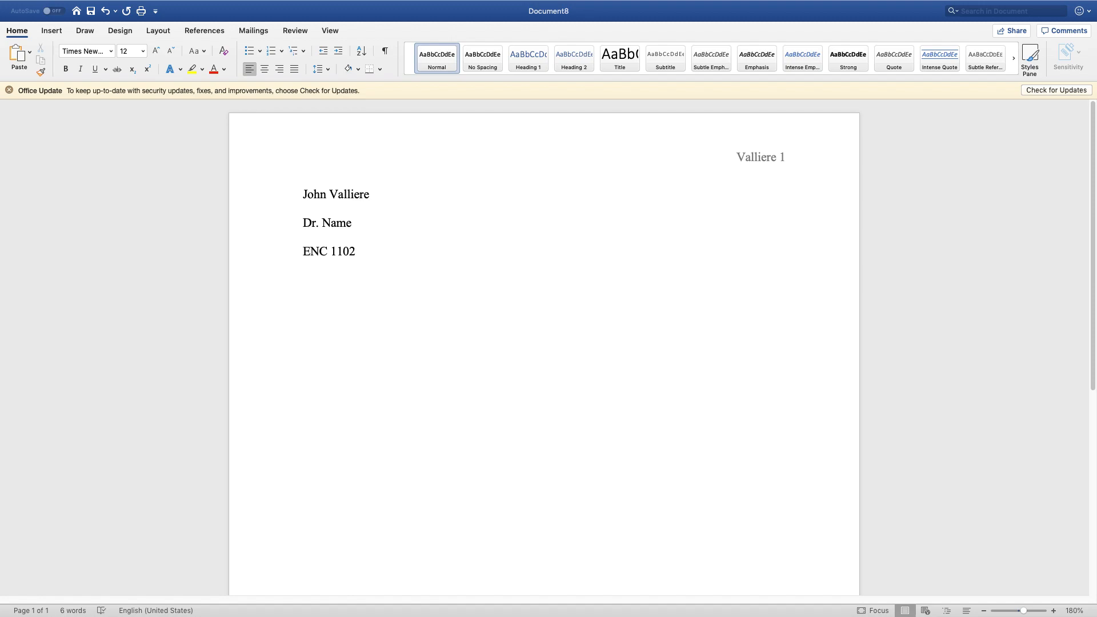
pyautogui.write('13 Janua')
pyautogui.press('Return')
pyautogui.write('2020')
pyautogui.press('Return')
pyautogui.click(271, 80)
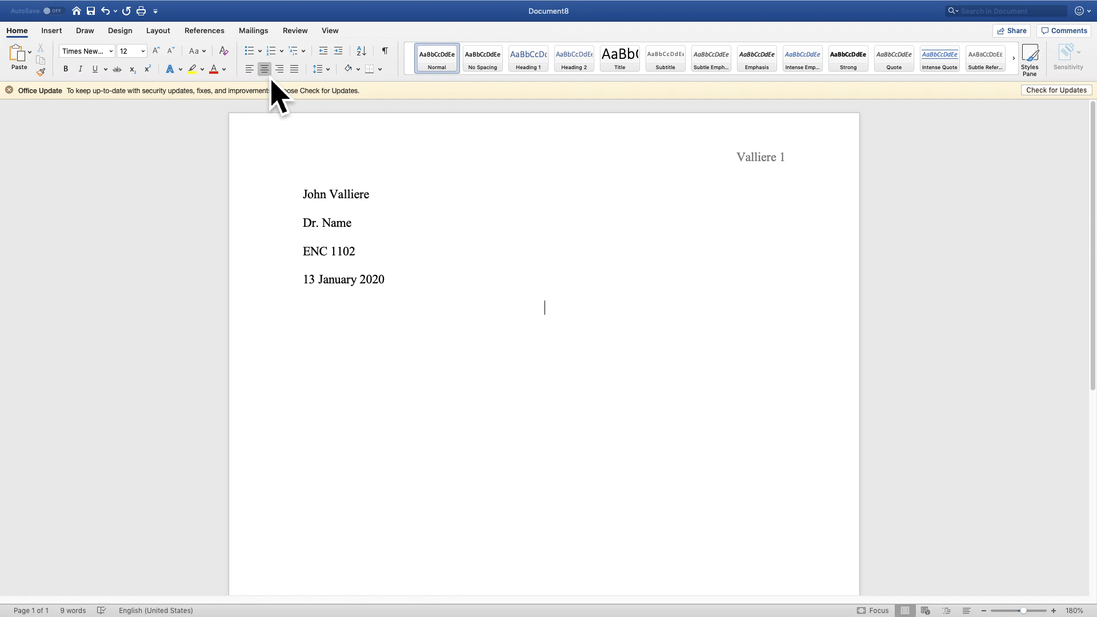
# Step: Type the centered title 'Hook: Full Title' below the date, correcting a typo
pyautogui.write('Hook: Fu')
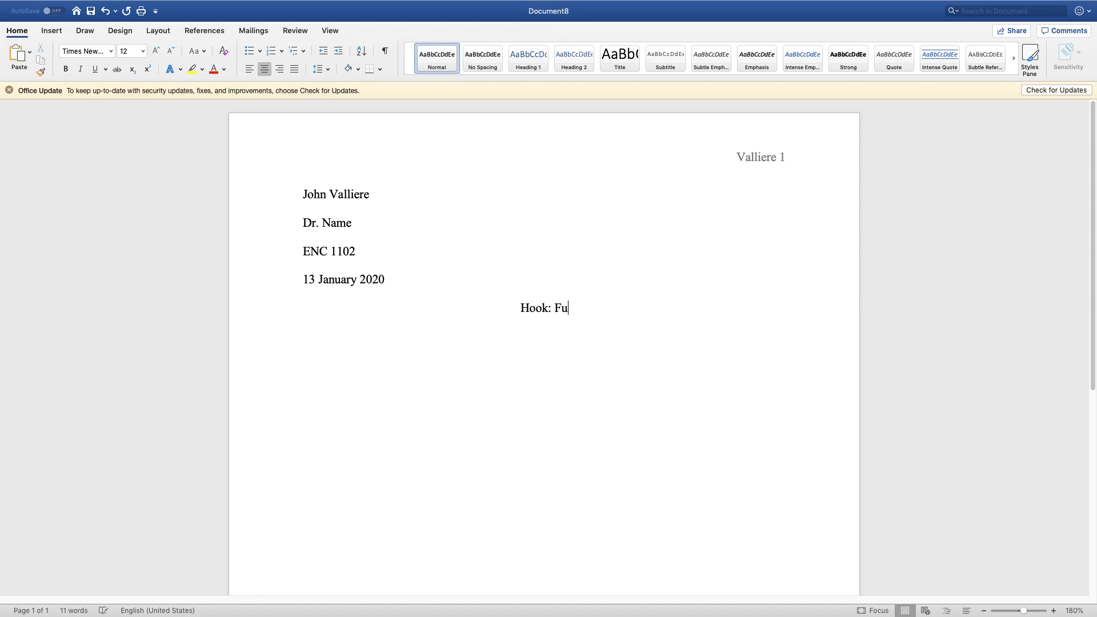
pyautogui.write('ll Title')
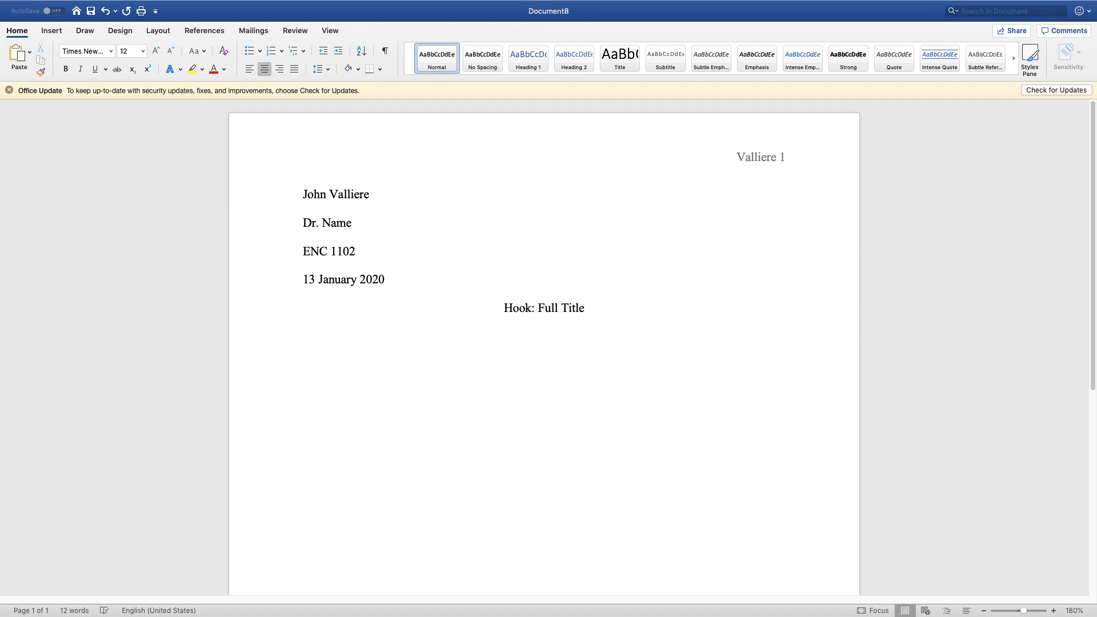
pyautogui.press('Return')
# Step: Left-align the line, paste the Okavango Delta opening paragraph, and select the text from the heading down
pyautogui.click(255, 76)
pyautogui.write('The last of the sun’s golden rays cast a heavenly glaze over the lush flora, as the stagnant water and decaying vegetation expelled a pungent, swamp-like aroma. The cacophony of the wildlife surrounded us, like we were at the center of a noisy zoo, though eerily enough, no animals were seen. Me, my brother, and my parents were on a safari vacation in Botswana and were making our way through the Okavango Delta; a famous natural attraction that serves as an oasis for all sorts of wildlife, and contrasts the arid climate found in the rest of the country. However, little did I know this picturesque, almost fictional landscape, would turn into our labyrinth, a living hell.')
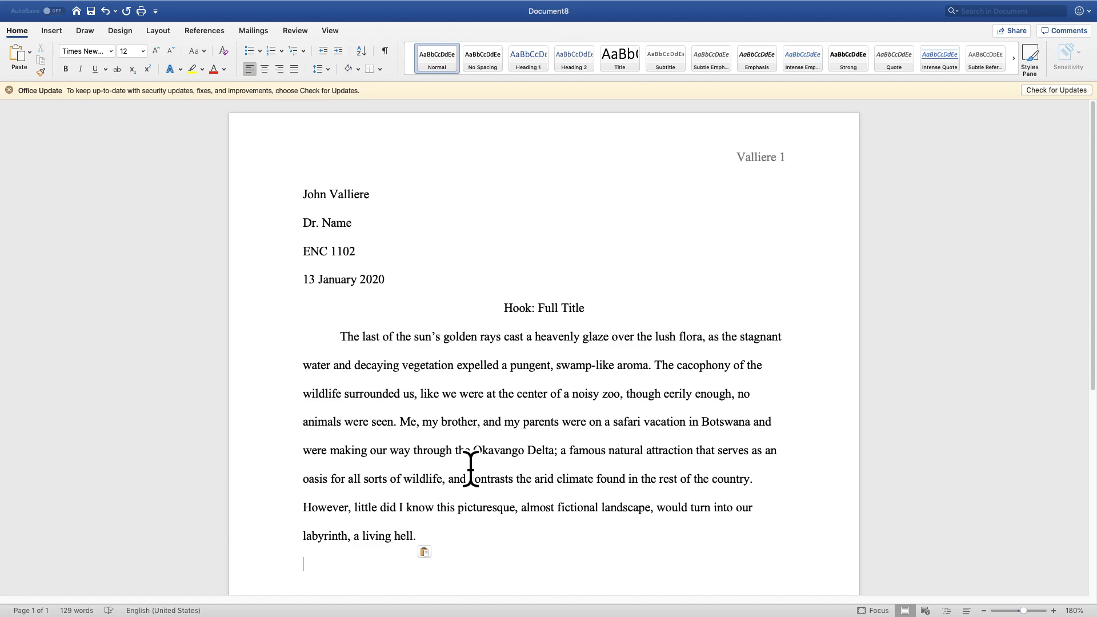
pyautogui.moveTo(307, 204); pyautogui.dragTo(650, 566)
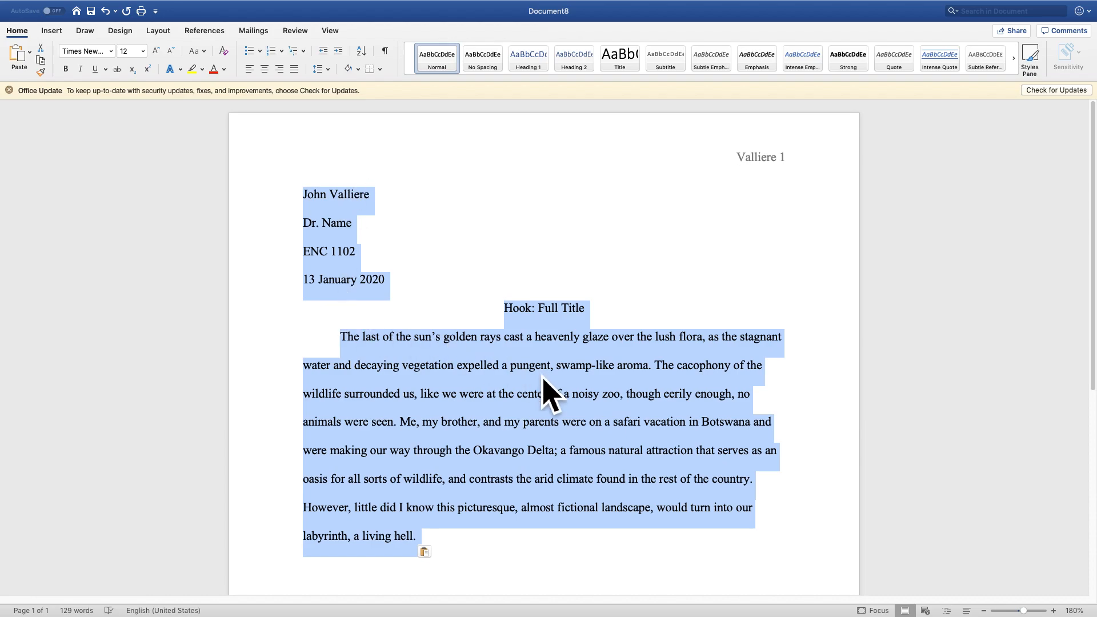